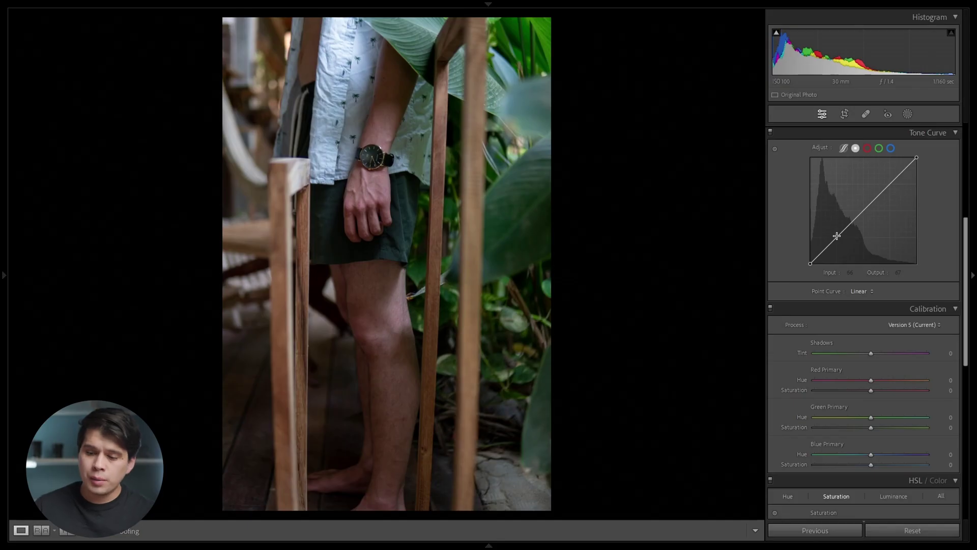
Shape the point tone curve with a slightly lowered shadow point, a highlight anchor point, and the black point raised to output 20
click(837, 236)
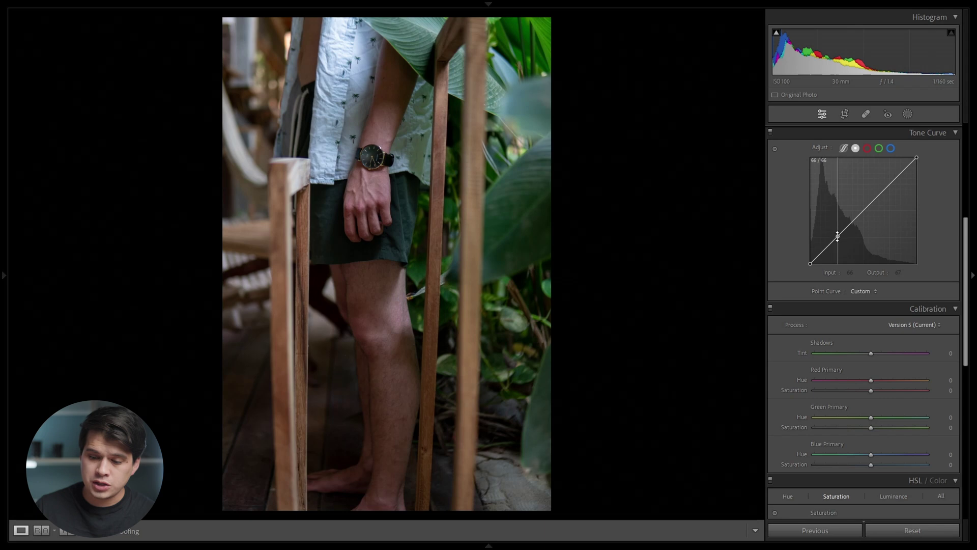
click(891, 184)
drag(837, 236, 805, 256)
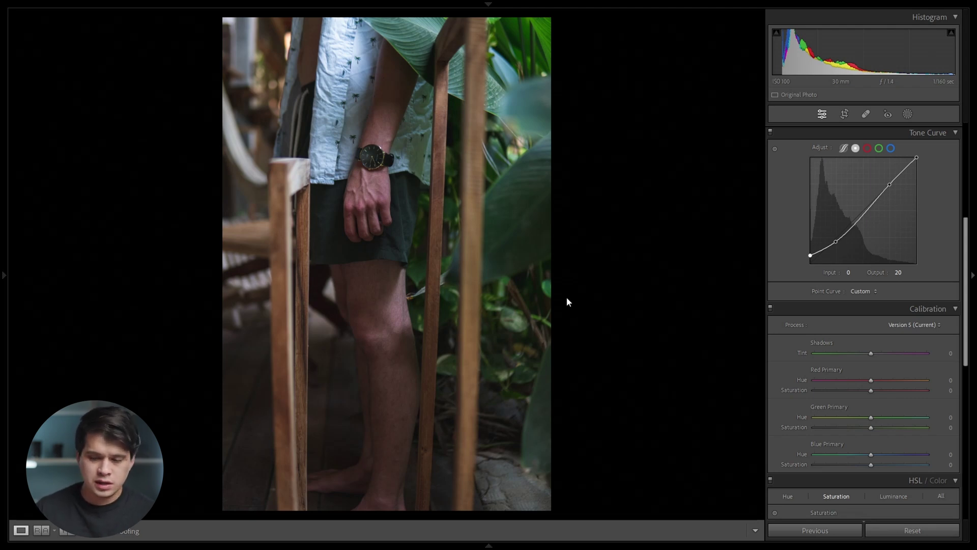
Compare the before and after versions side by side, examining the shirt's highlights up close
key(y)
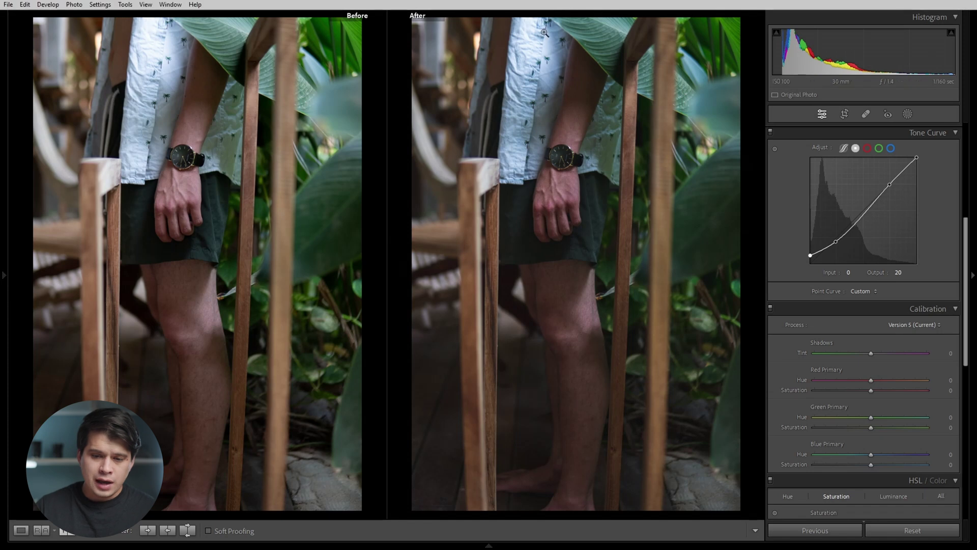
click(532, 77)
drag(531, 75, 639, 170)
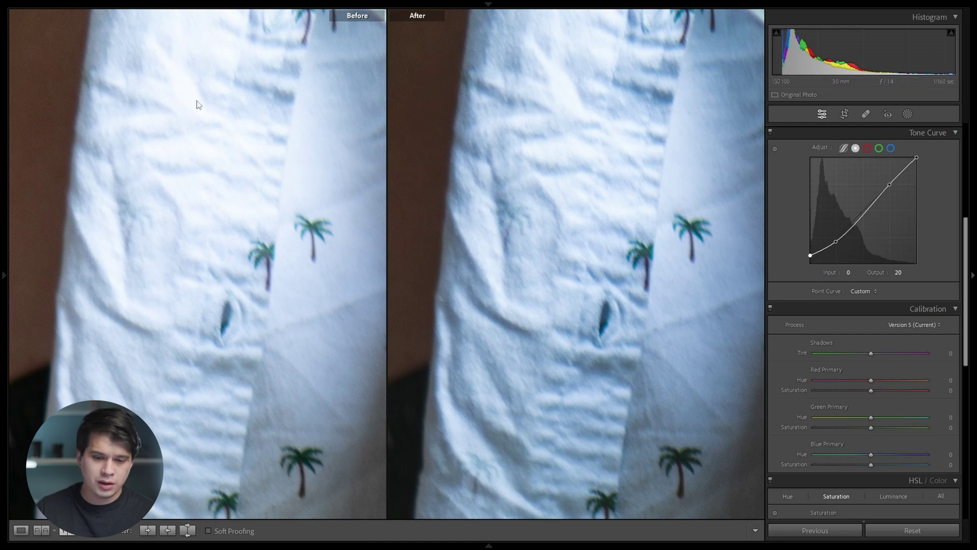
click(571, 232)
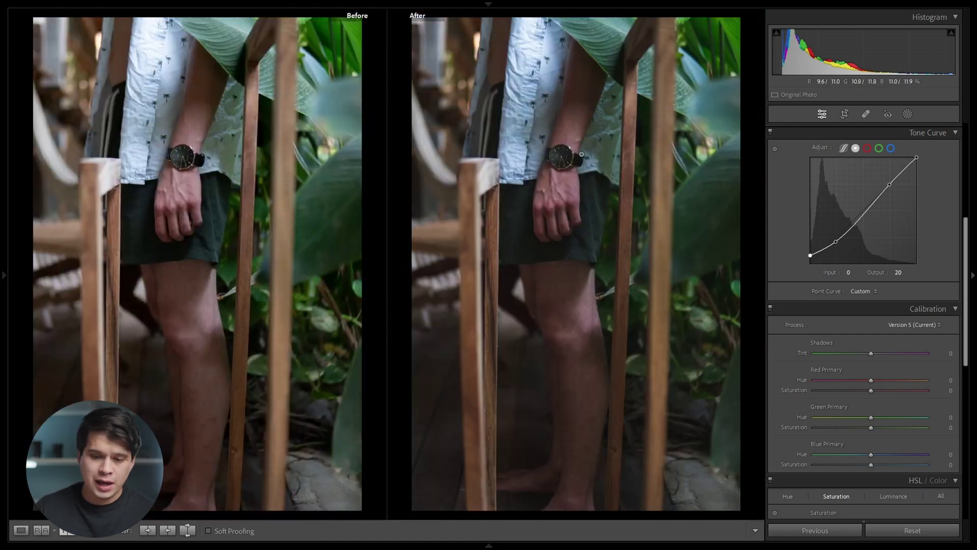
click(575, 157)
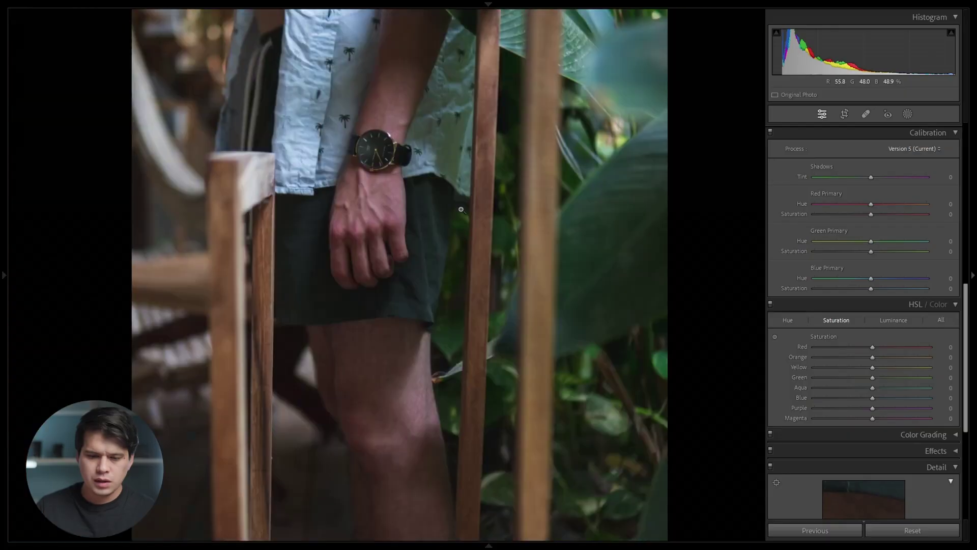
Set the Green Primary hue to -40 in Calibration, trying the slider's extreme on the hand's skin tone first
click(461, 210)
drag(371, 200, 471, 211)
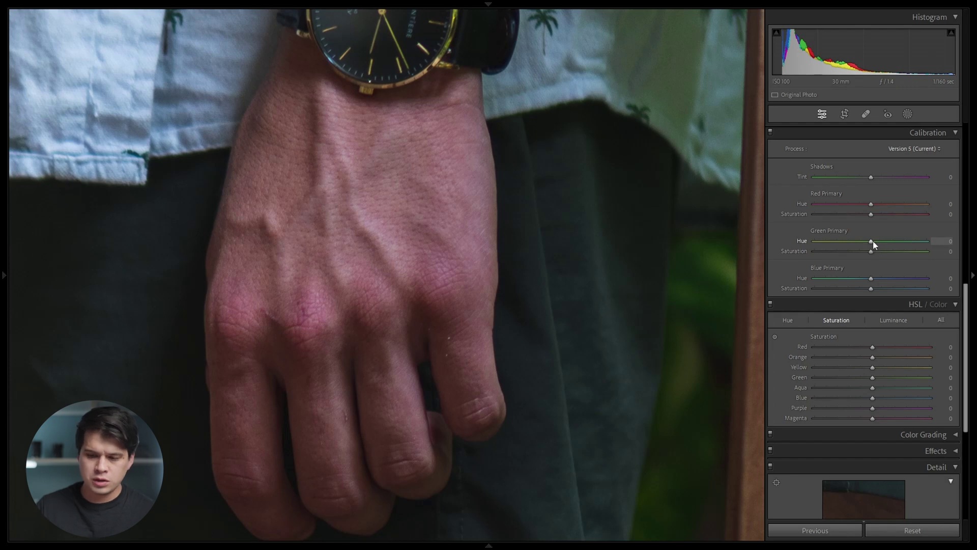
drag(870, 241, 973, 235)
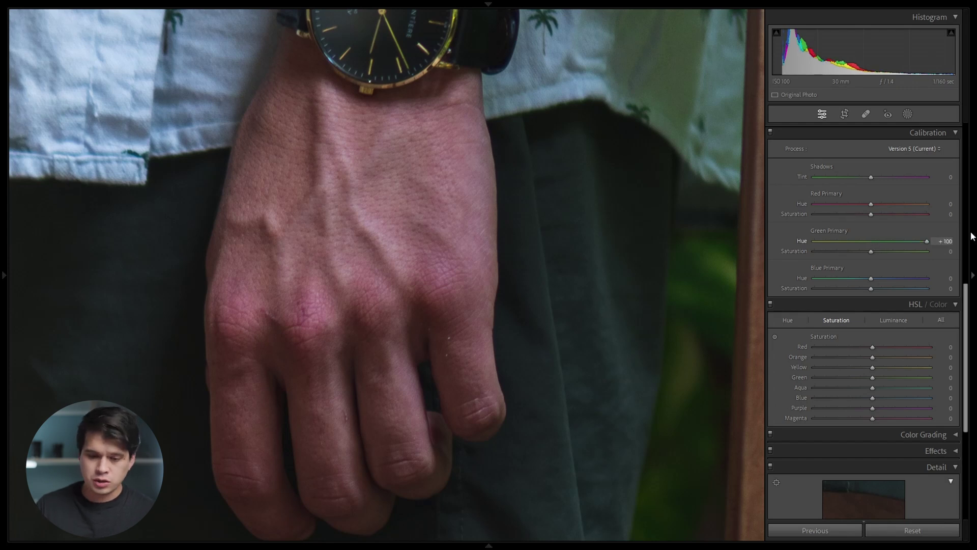
click(552, 255)
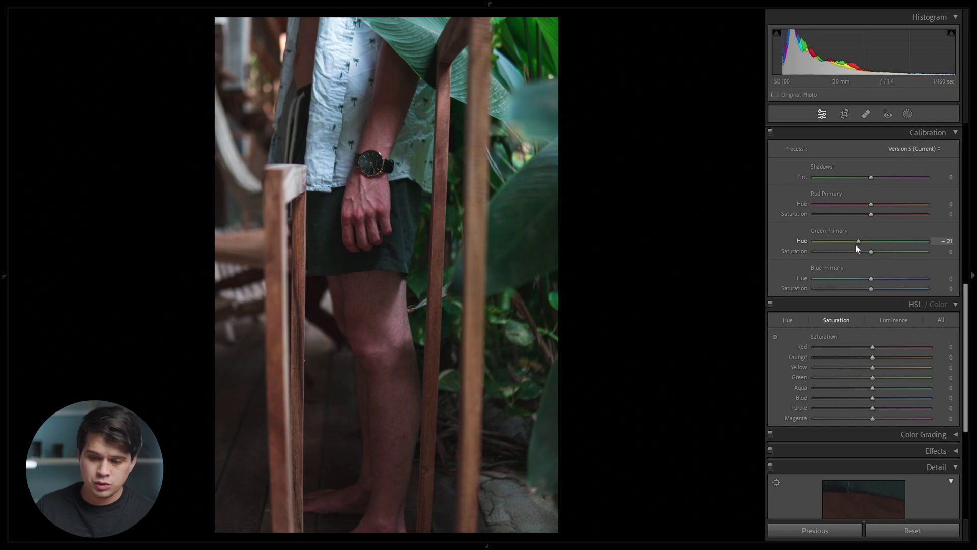
drag(851, 246, 847, 246)
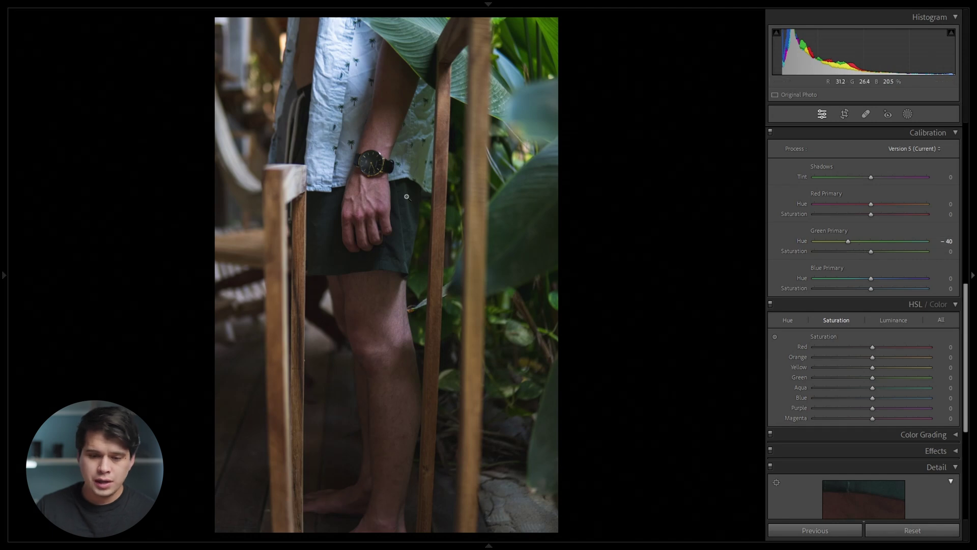
Check the hand and leaves up close, and set the Red Primary hue to +12 in Calibration
click(367, 182)
drag(364, 183, 453, 289)
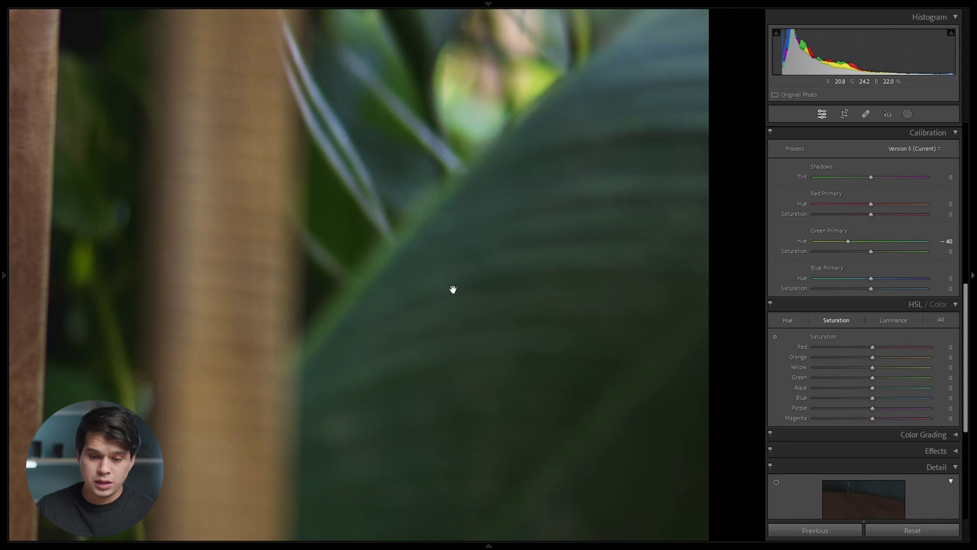
click(455, 293)
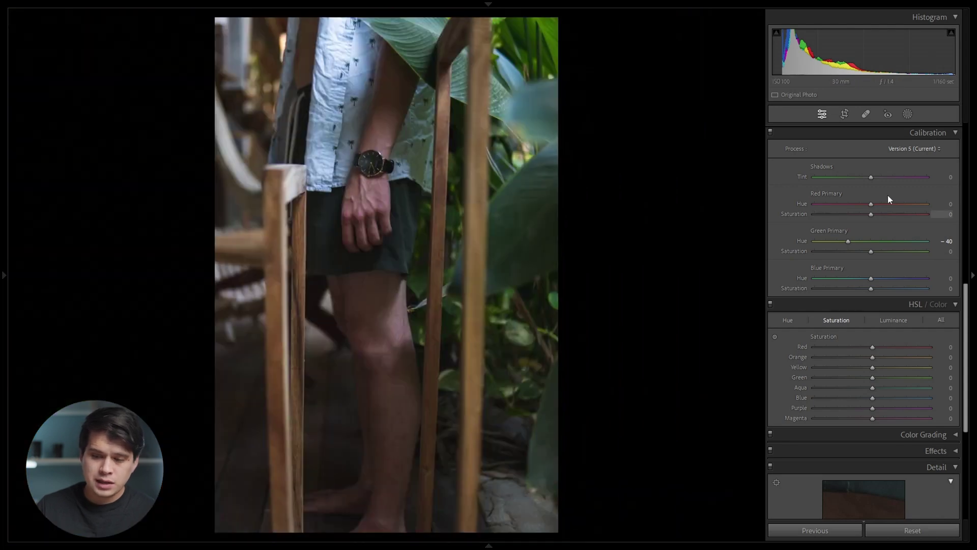
key(z)
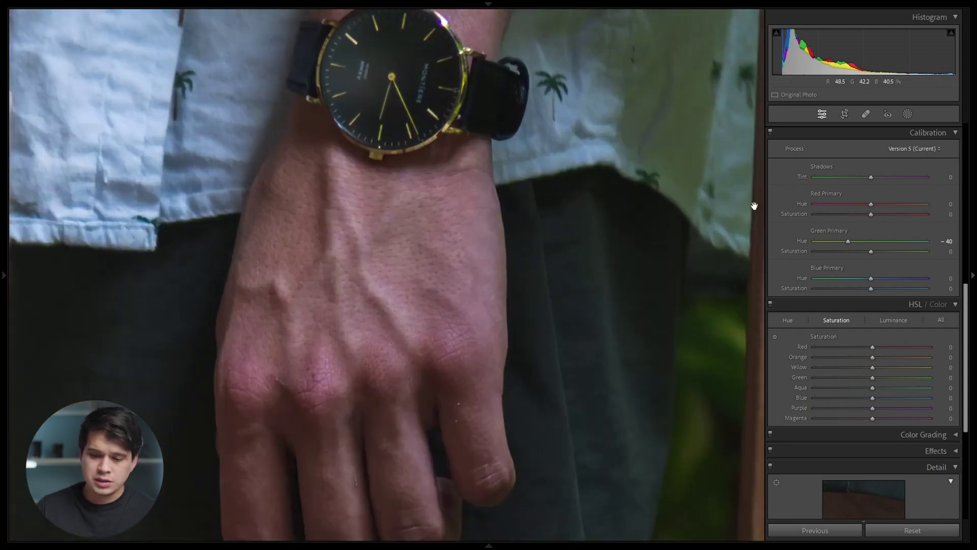
drag(925, 202, 976, 206)
drag(915, 196, 786, 212)
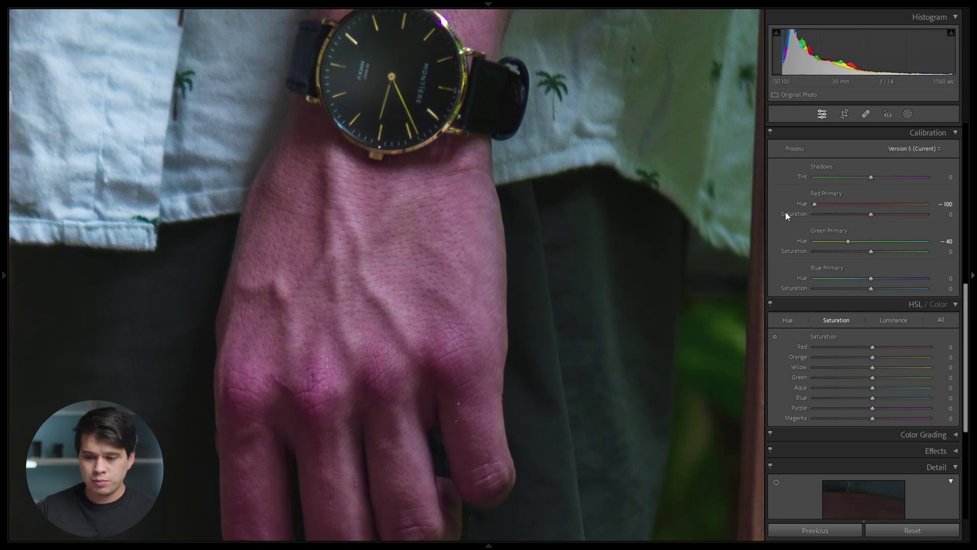
click(872, 203)
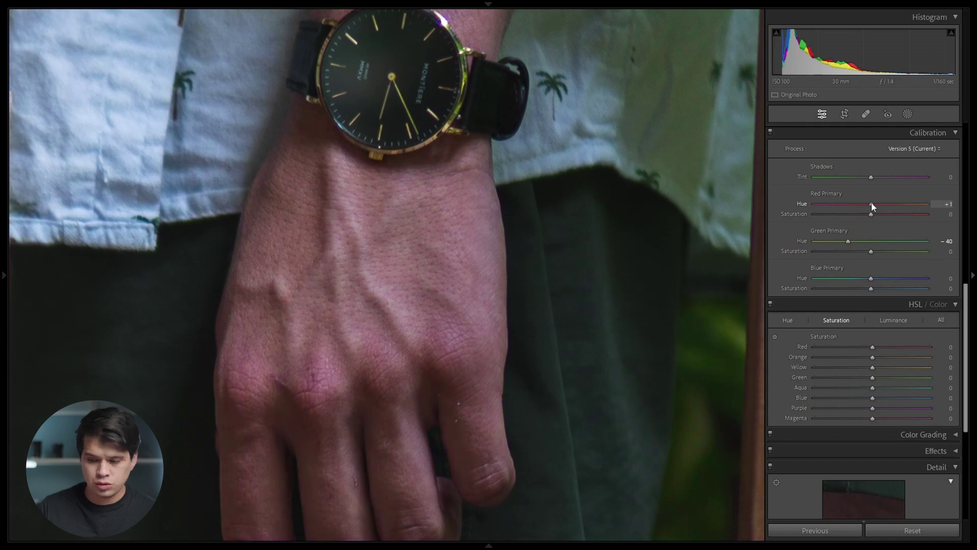
drag(876, 204, 876, 204)
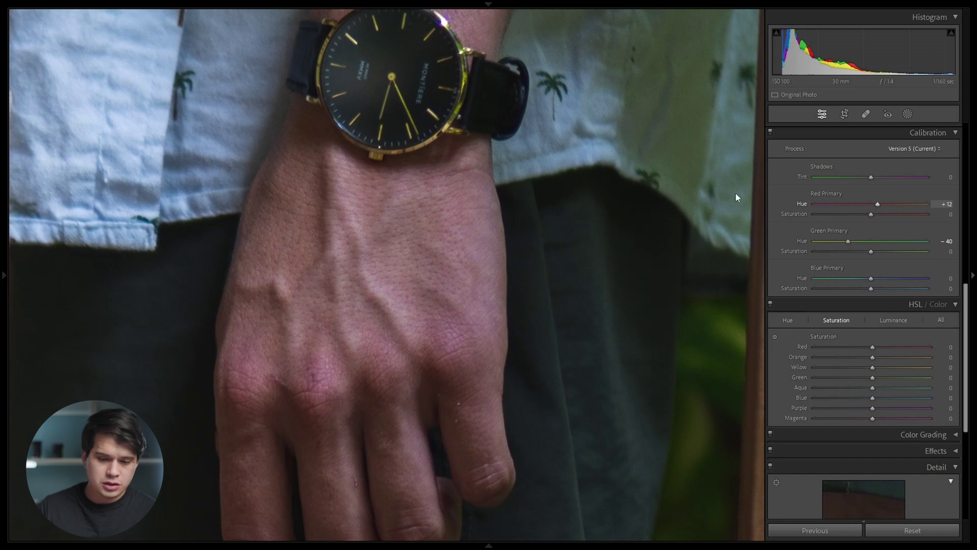
click(363, 232)
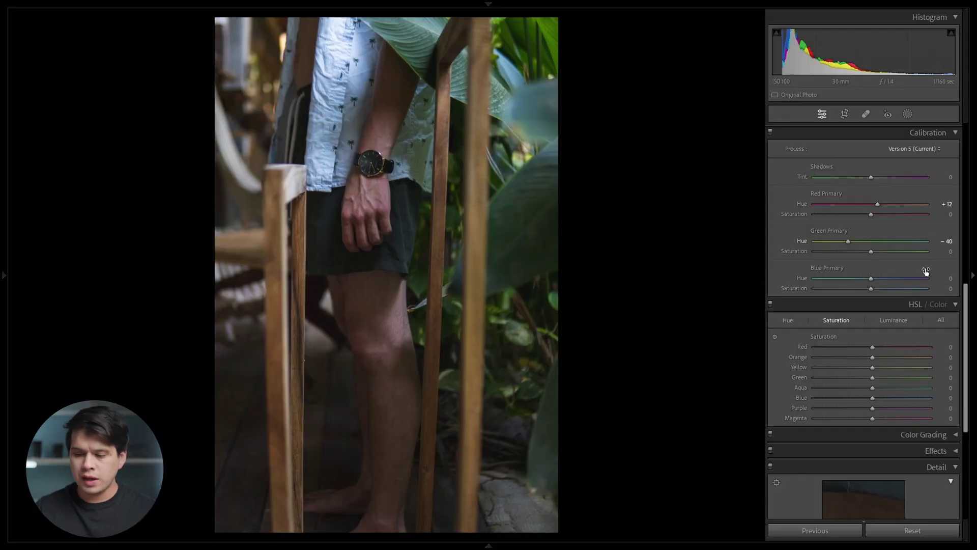
Expand the Color Grading controls below the HSL sliders
click(914, 305)
click(915, 305)
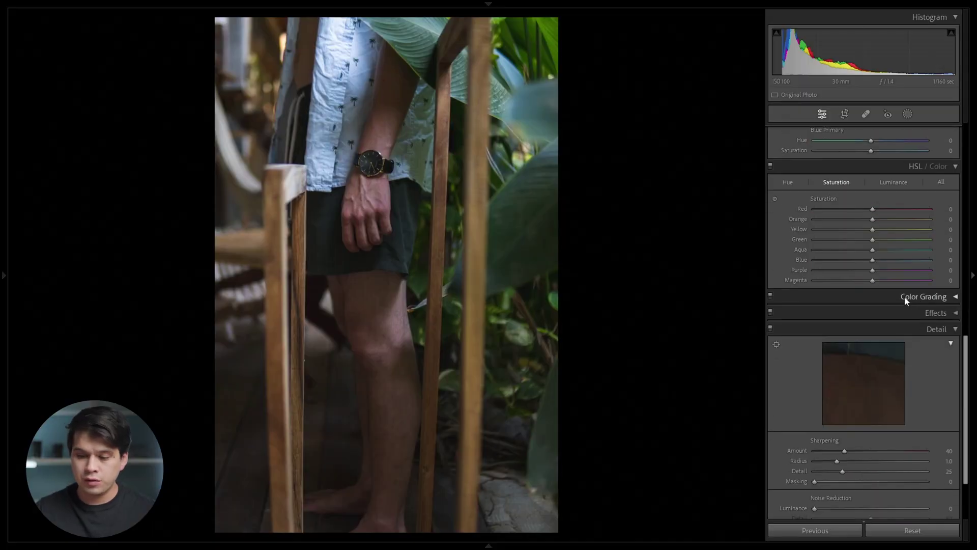
click(905, 297)
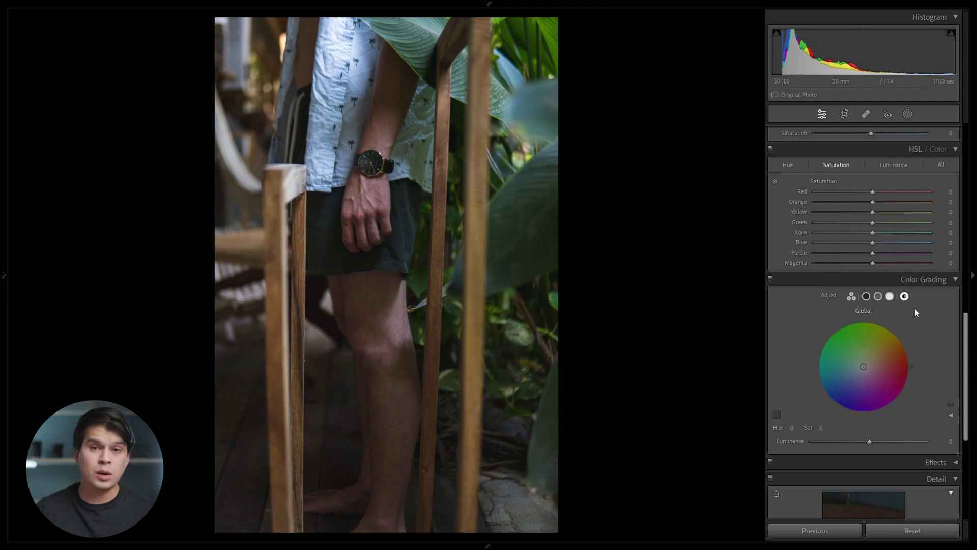
Try both extremes of the Blue Primary hue against the hand's skin tone and set it to -5 in Calibration
scroll(914, 308, up, 3)
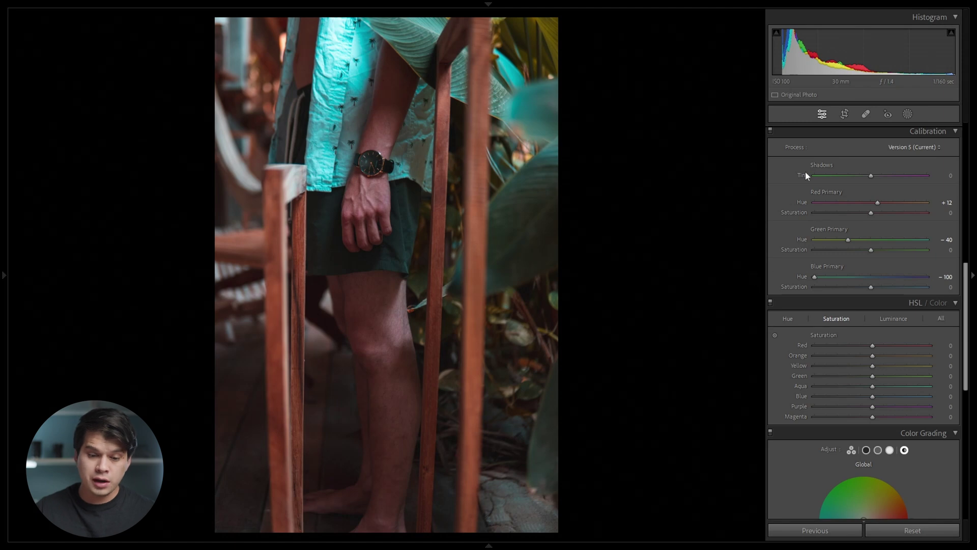
click(352, 187)
drag(384, 168, 389, 235)
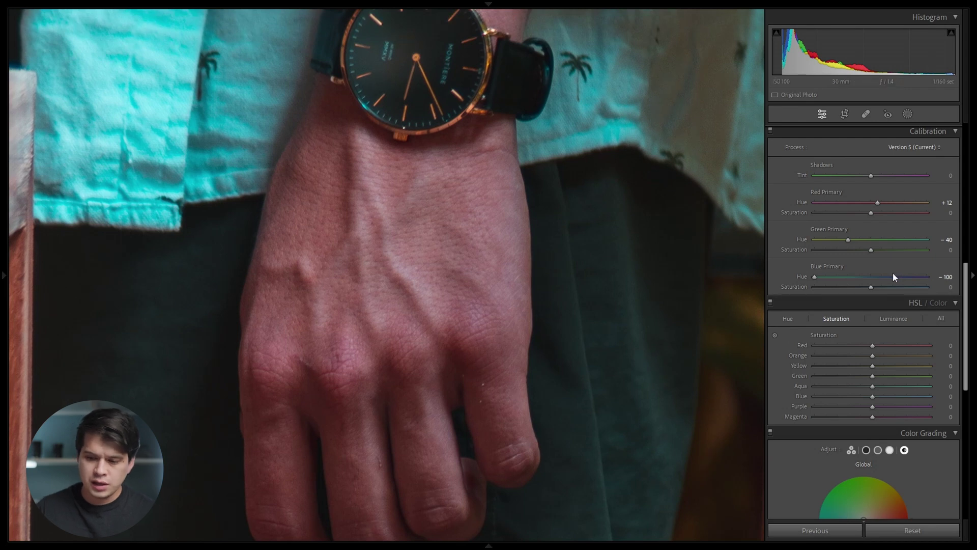
drag(869, 276, 930, 277)
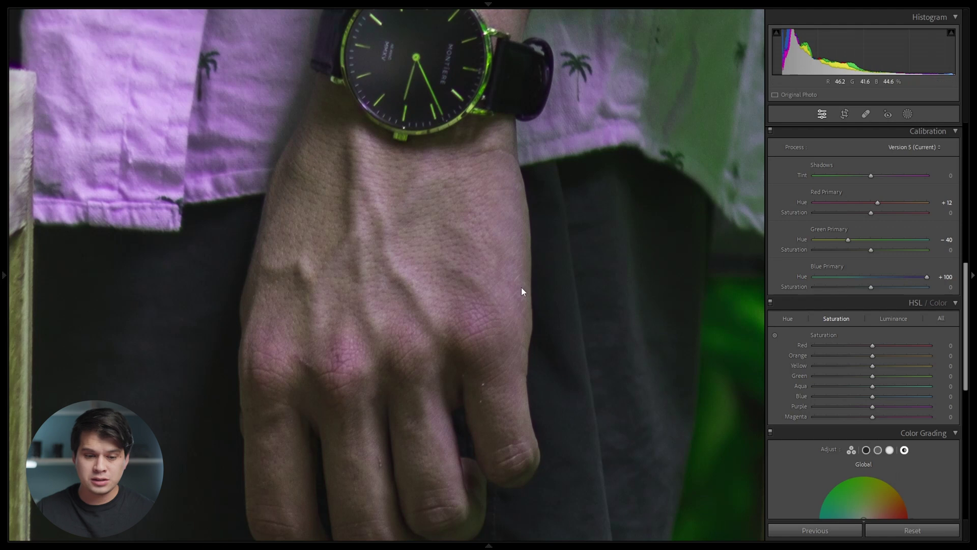
click(869, 276)
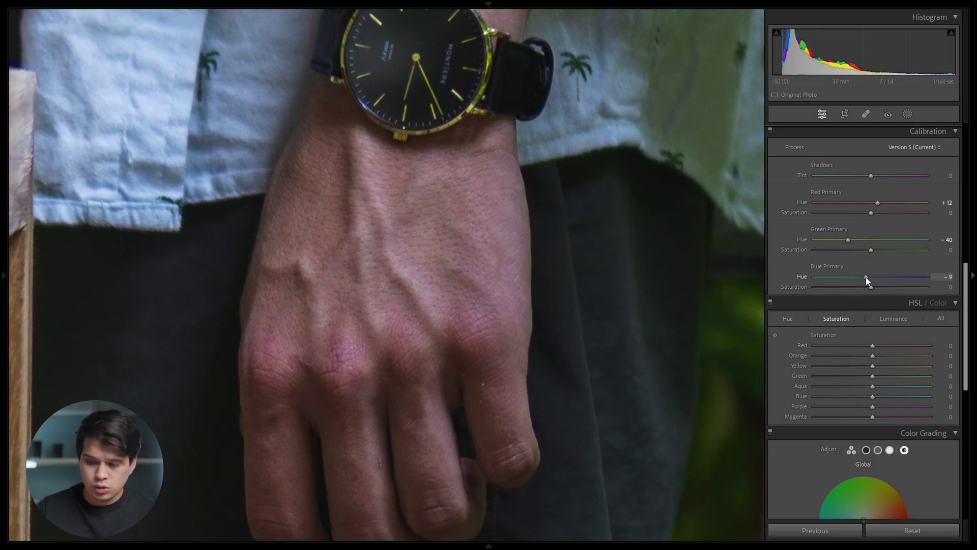
drag(865, 278, 867, 278)
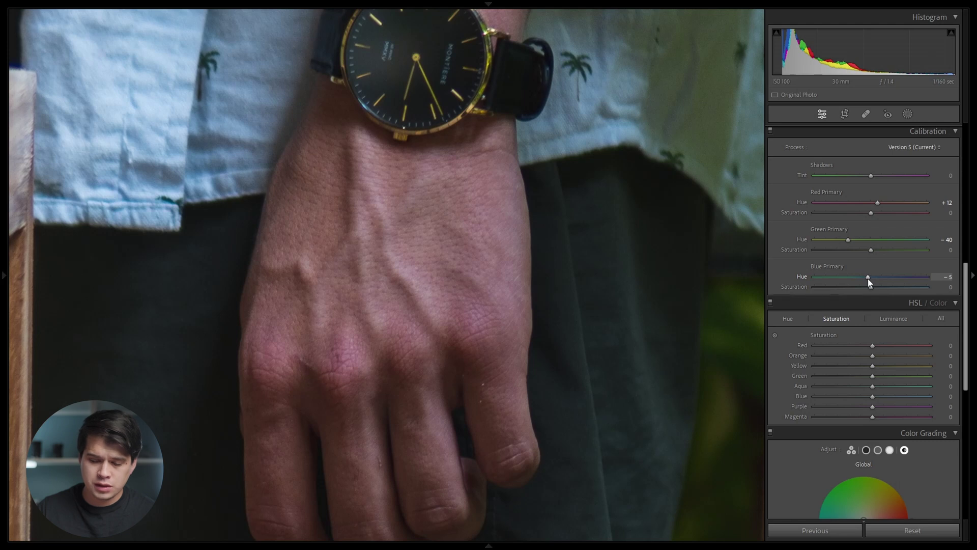
Compare the before and after versions side by side, examining the skin tones of the hand, wrist and forearm
click(490, 255)
click(490, 256)
click(489, 258)
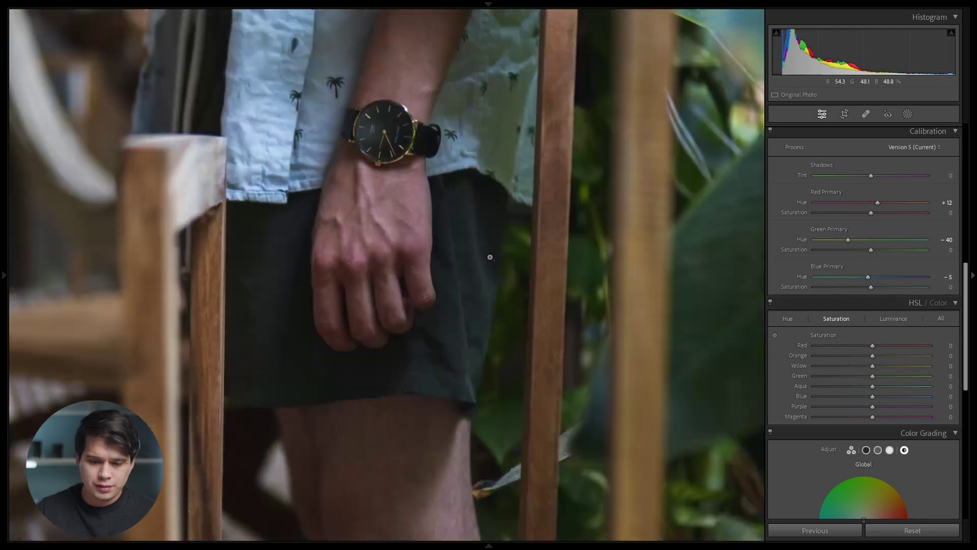
key(y)
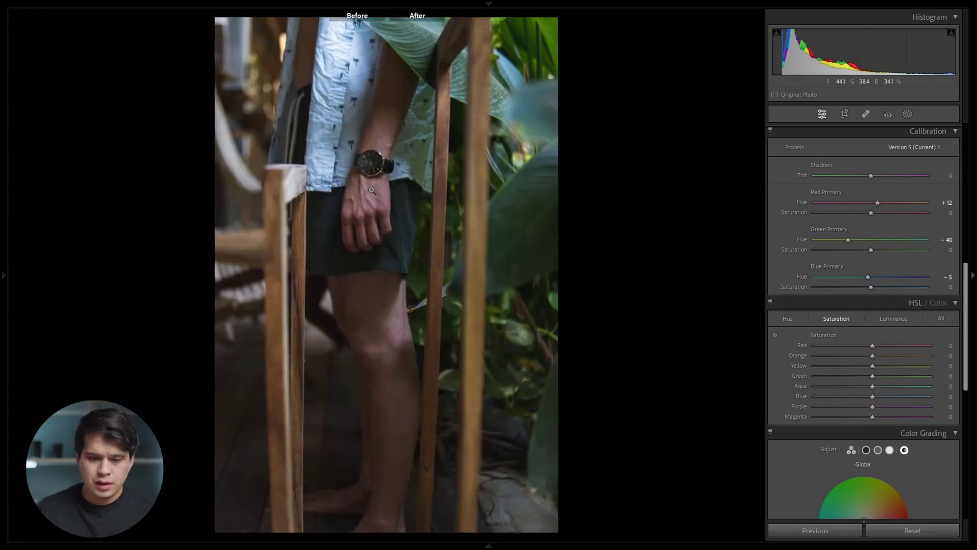
click(565, 216)
drag(543, 124, 609, 233)
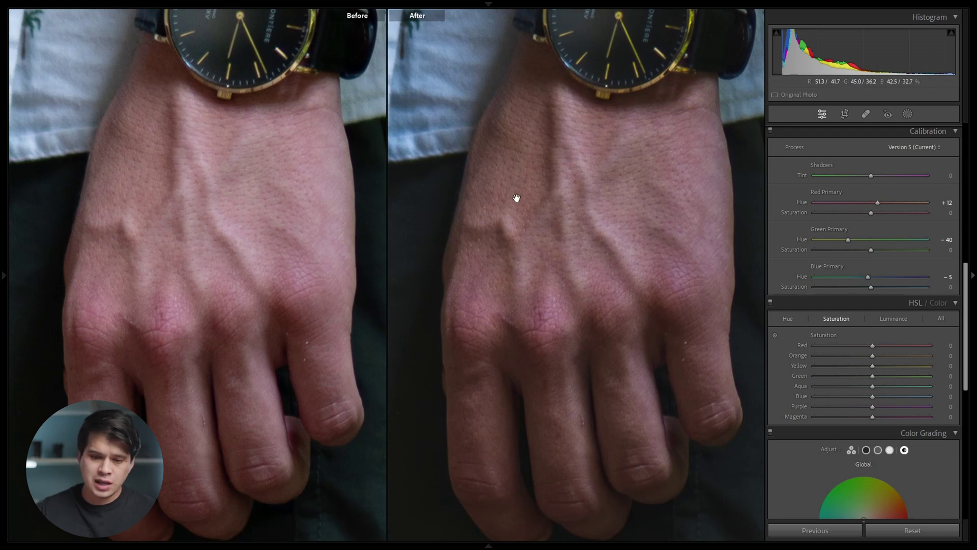
drag(666, 131, 605, 388)
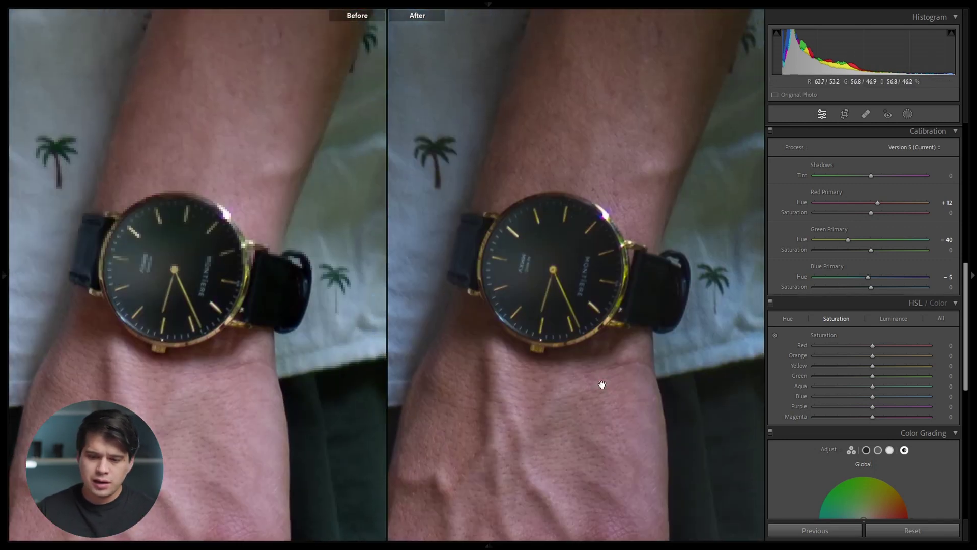
drag(599, 261, 574, 388)
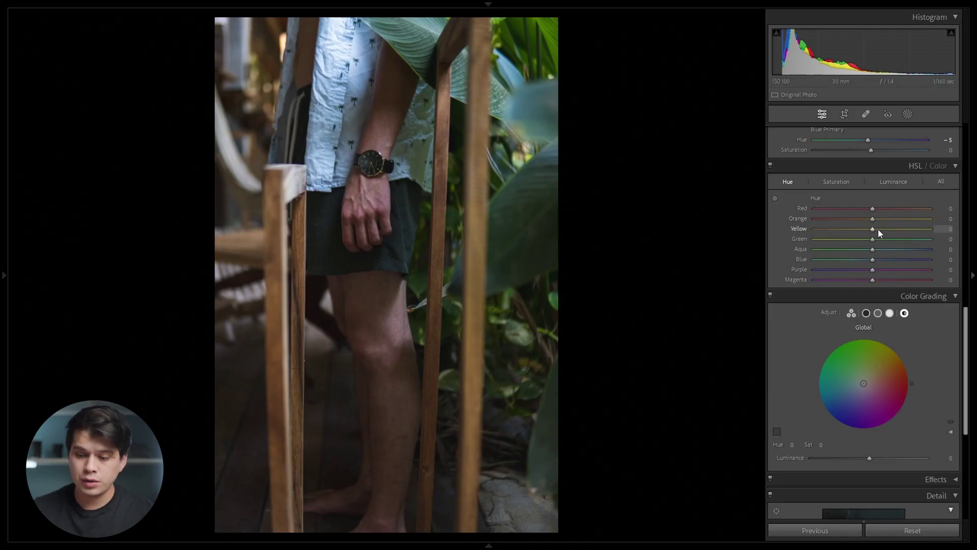
Set the HSL hue to -76 for yellow, -67 for green and -63 for aqua
drag(879, 229, 965, 224)
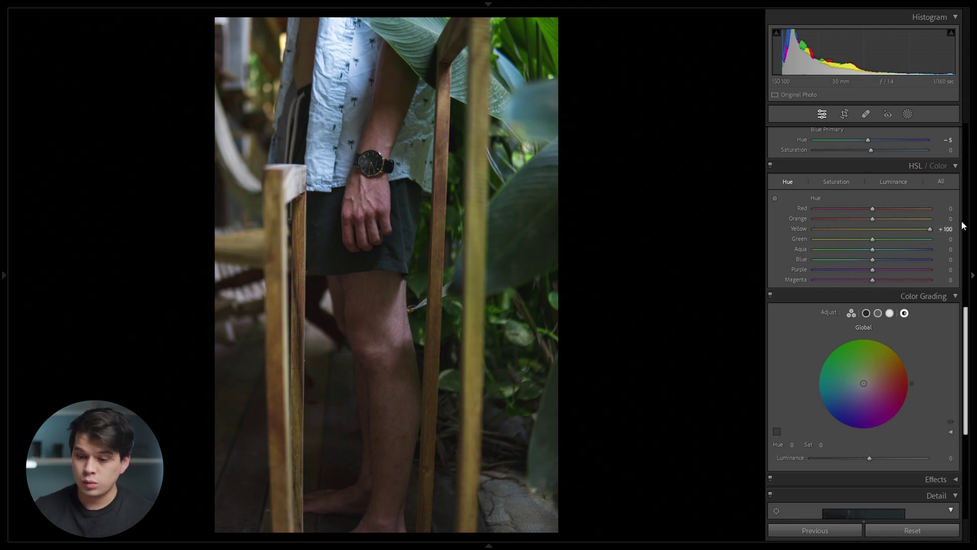
drag(931, 229, 834, 232)
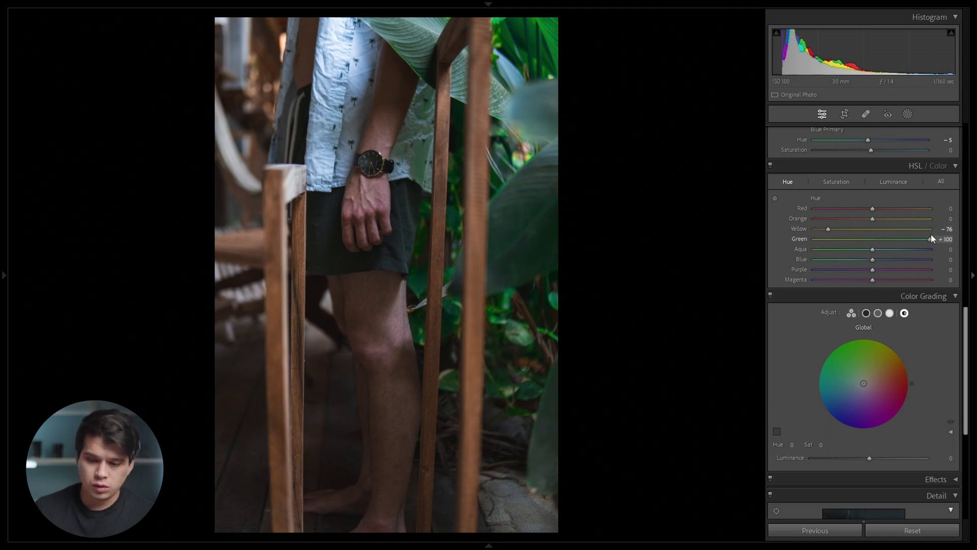
drag(838, 237, 837, 236)
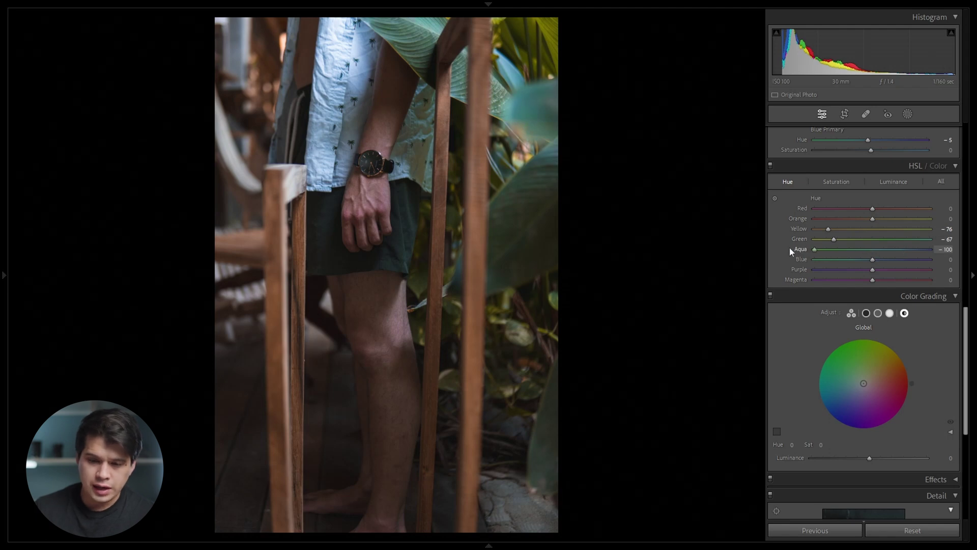
drag(921, 249, 825, 244)
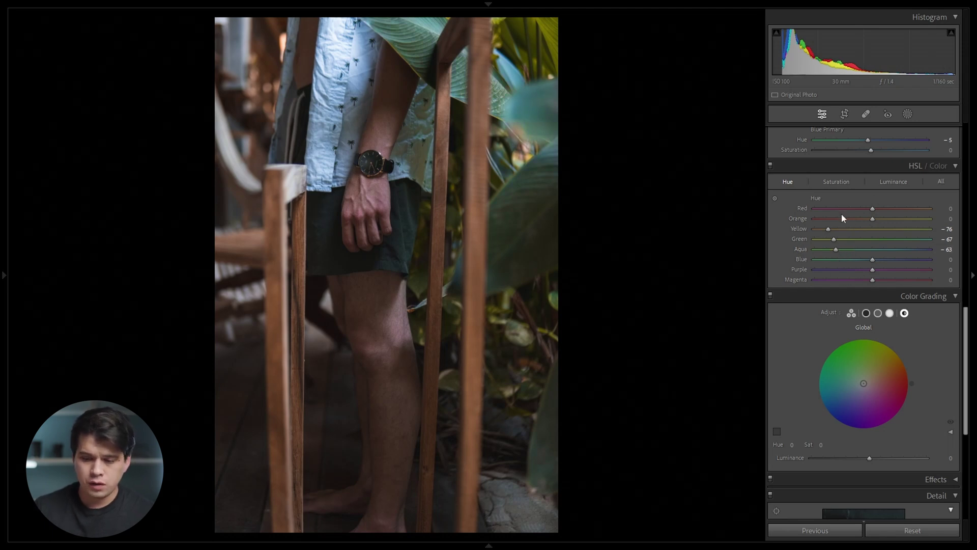
Set the HSL saturation to -51 for yellow, -50 for green, -75 for aqua and blue, and -100 for purple, and compare with the original
click(840, 181)
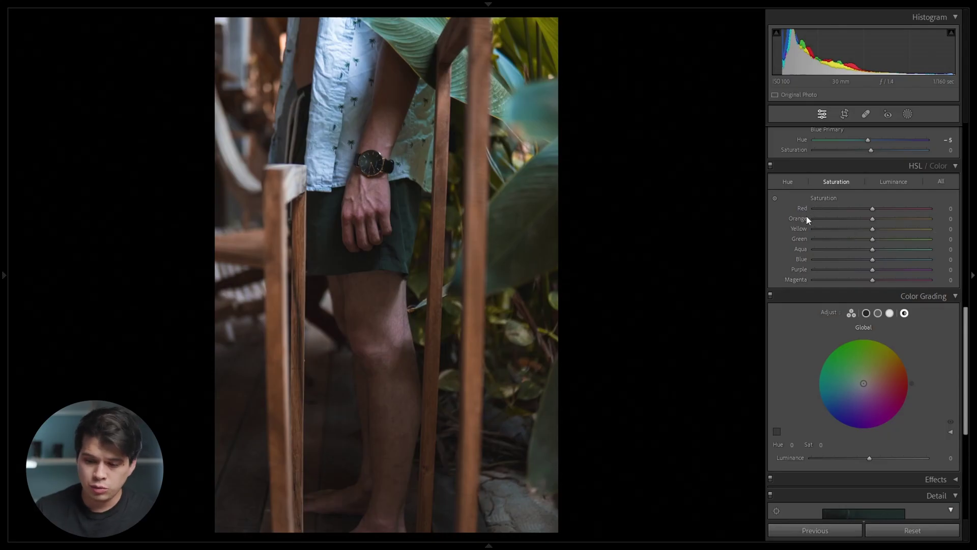
drag(825, 269, 795, 270)
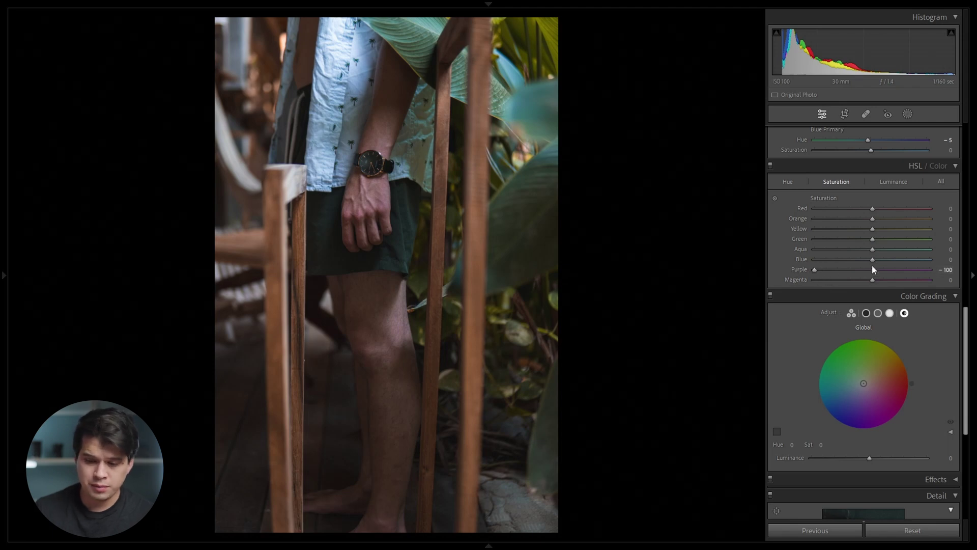
click(827, 260)
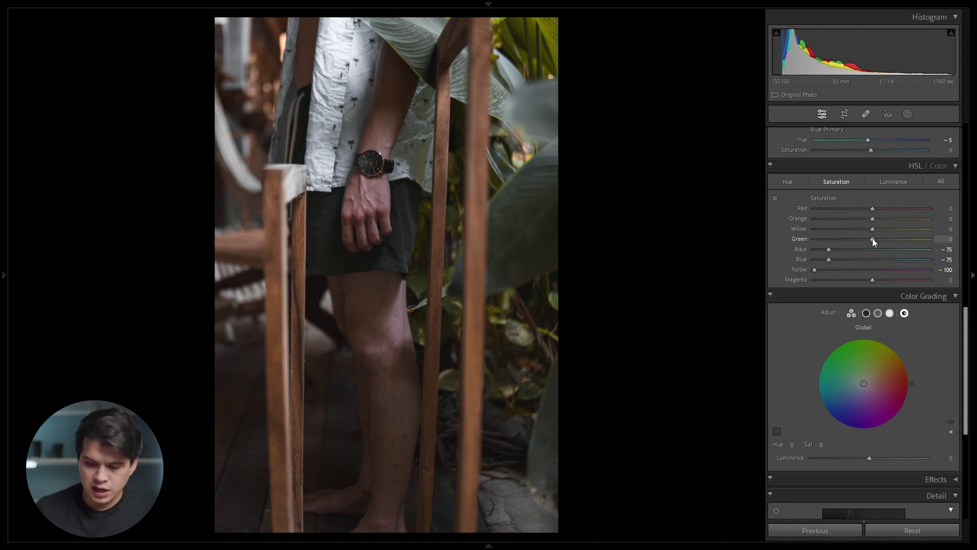
drag(873, 240, 844, 238)
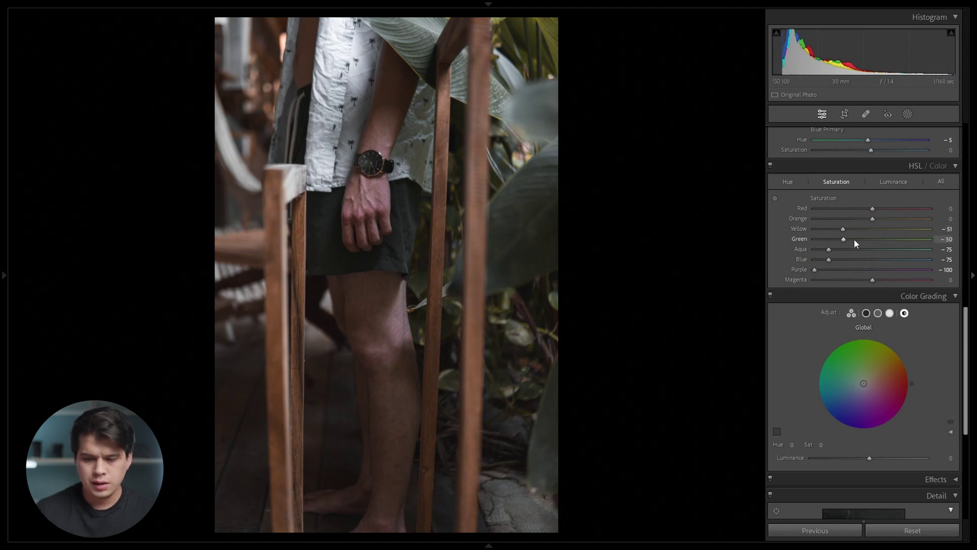
key(y)
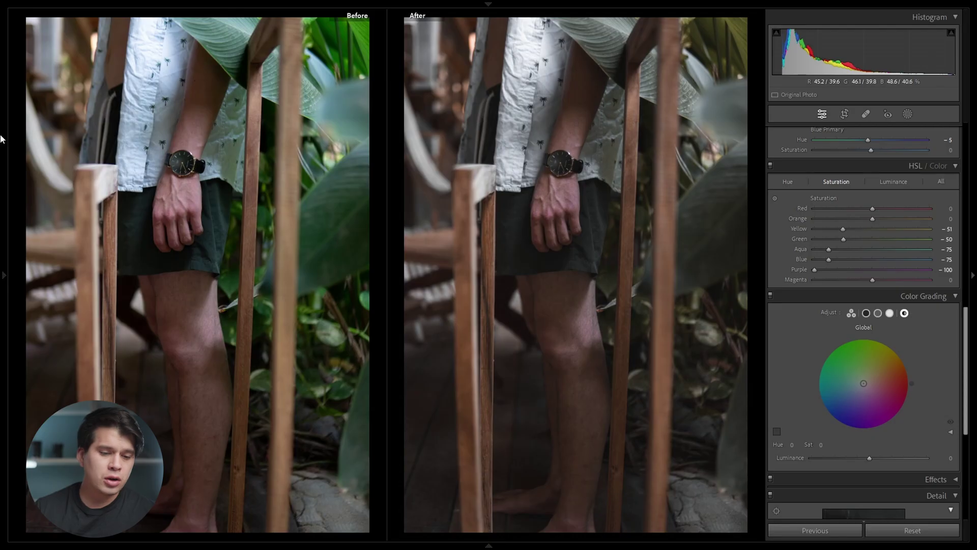
Save the develop settings as a preset in User Presets, leaving out white balance, exposure, contrast, effects, lens corrections and transform
mouse_move(2, 138)
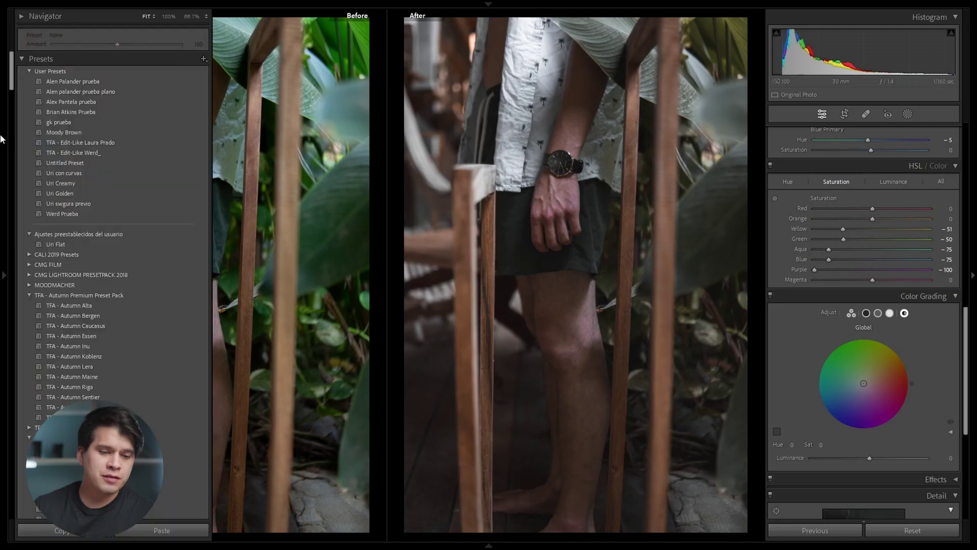
click(204, 59)
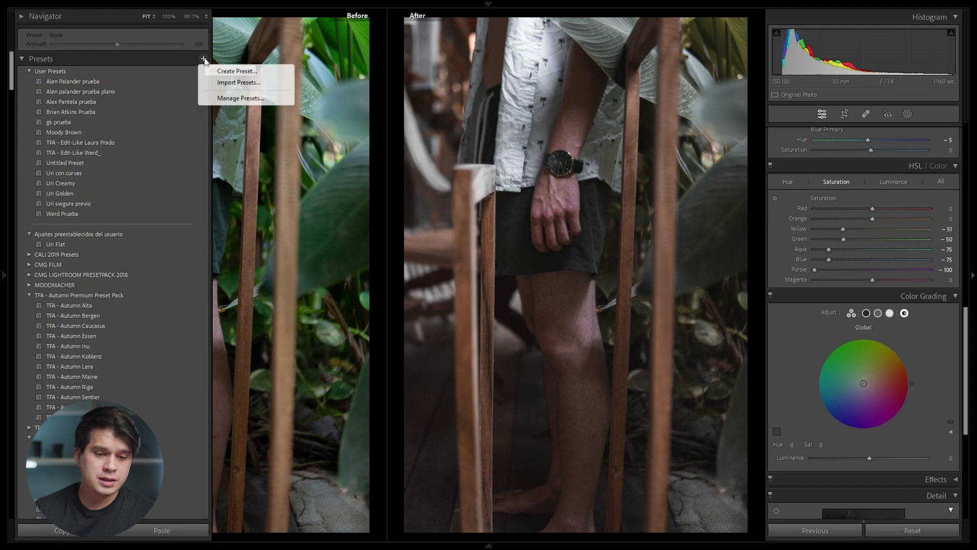
click(226, 71)
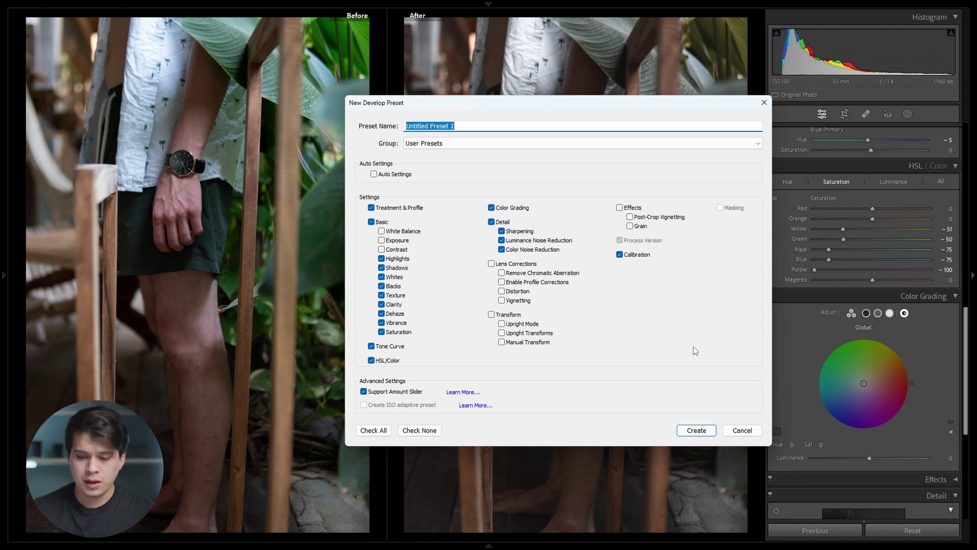
click(713, 432)
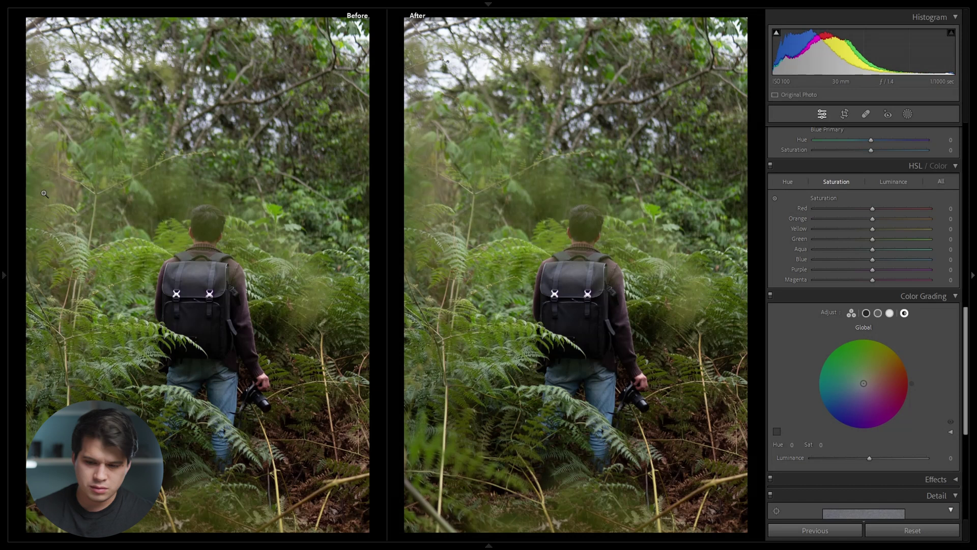
Apply the TFA - Edit-Like AlexPantela preset to the photo of the backpacker among the forest ferns
mouse_move(1, 163)
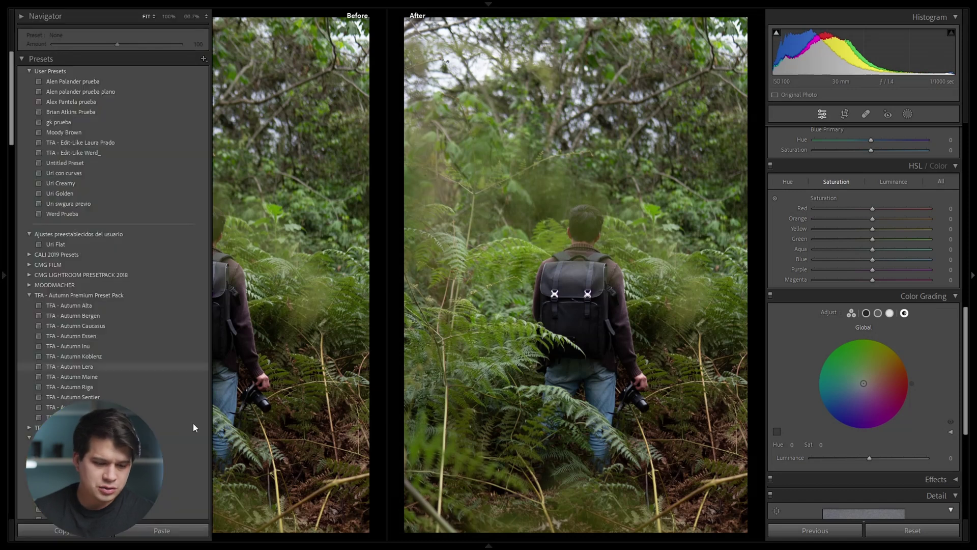
scroll(191, 402, down, 5)
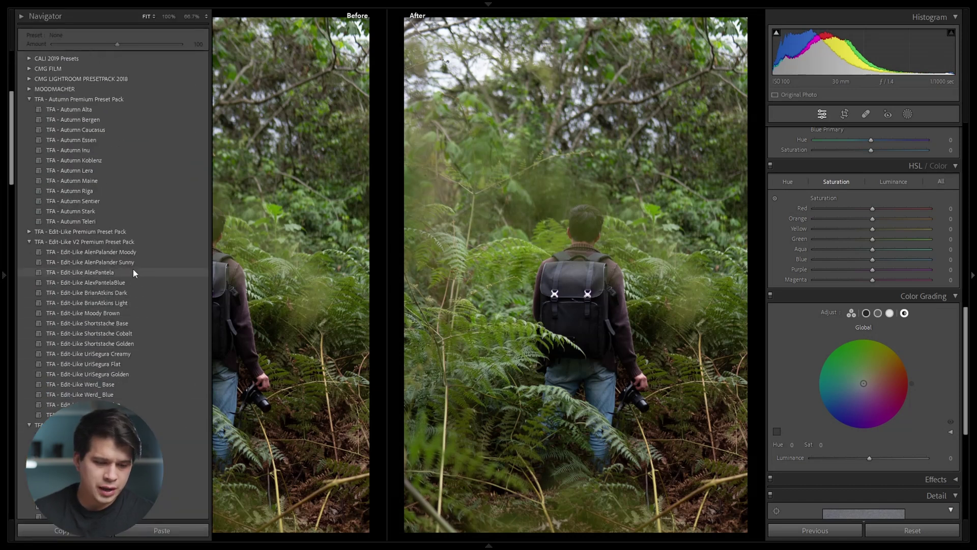
click(135, 273)
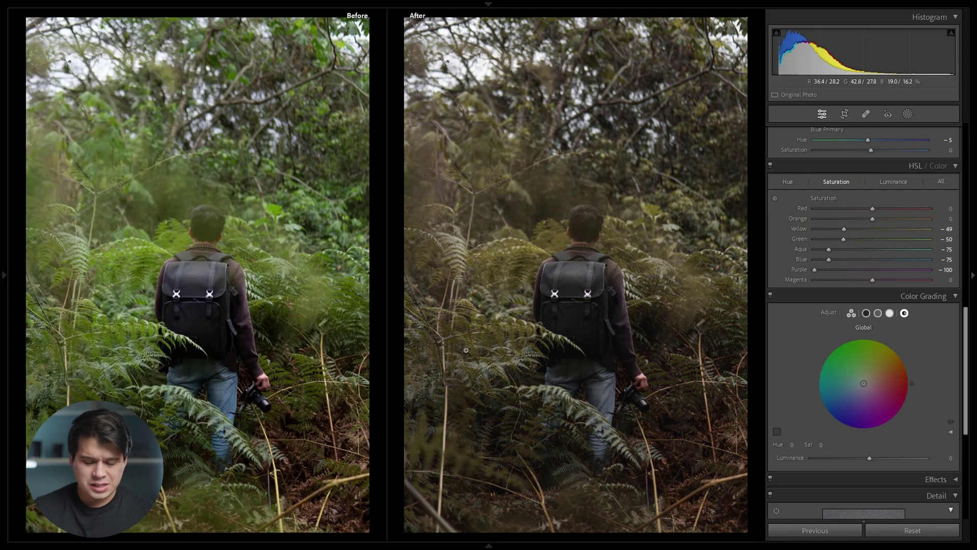
Compare before and after up close on the ferns, the branches against the sky, and the backpacker's sleeve and hand
click(476, 236)
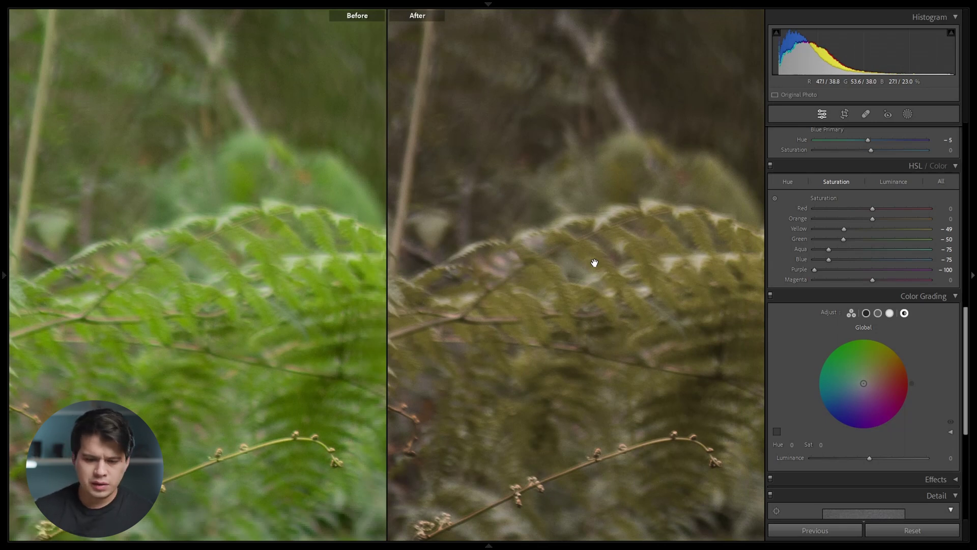
click(594, 263)
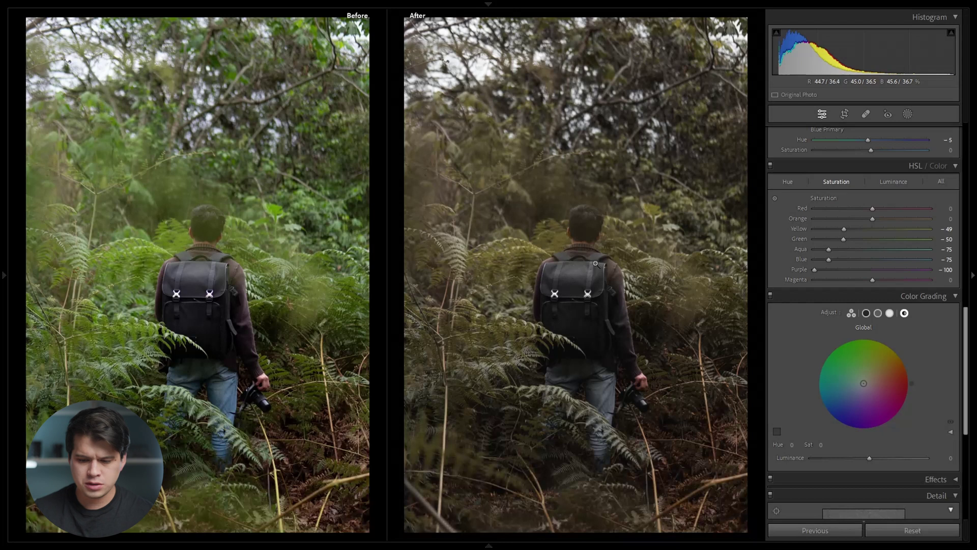
click(465, 49)
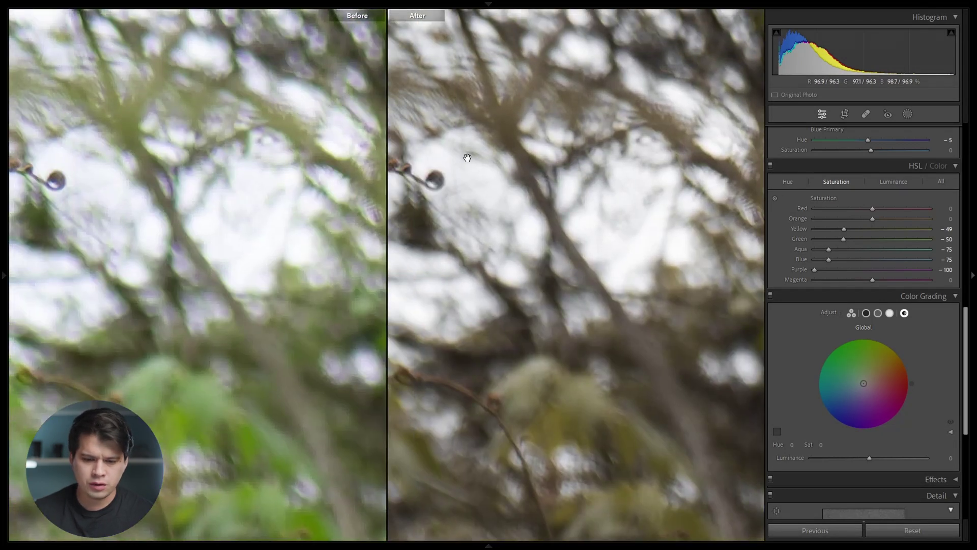
click(536, 259)
click(629, 369)
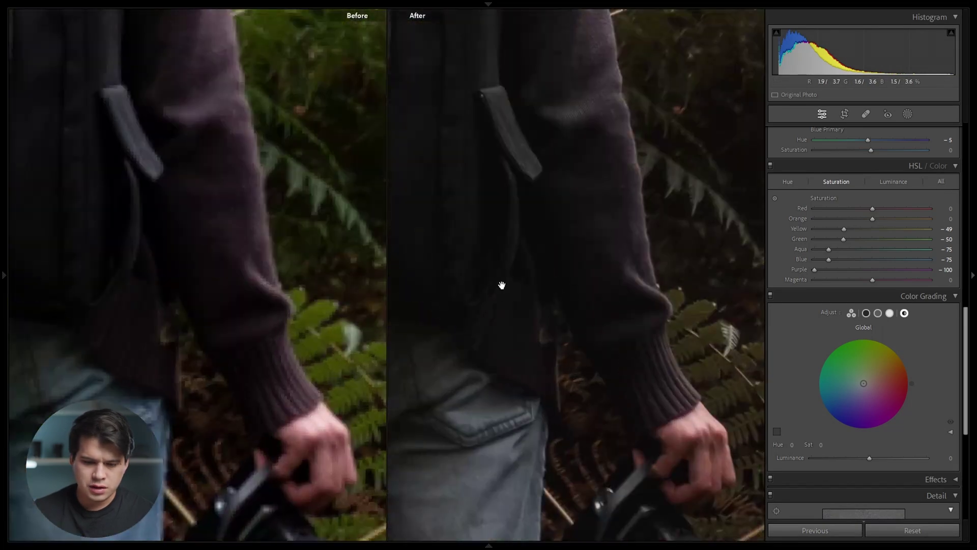
click(592, 279)
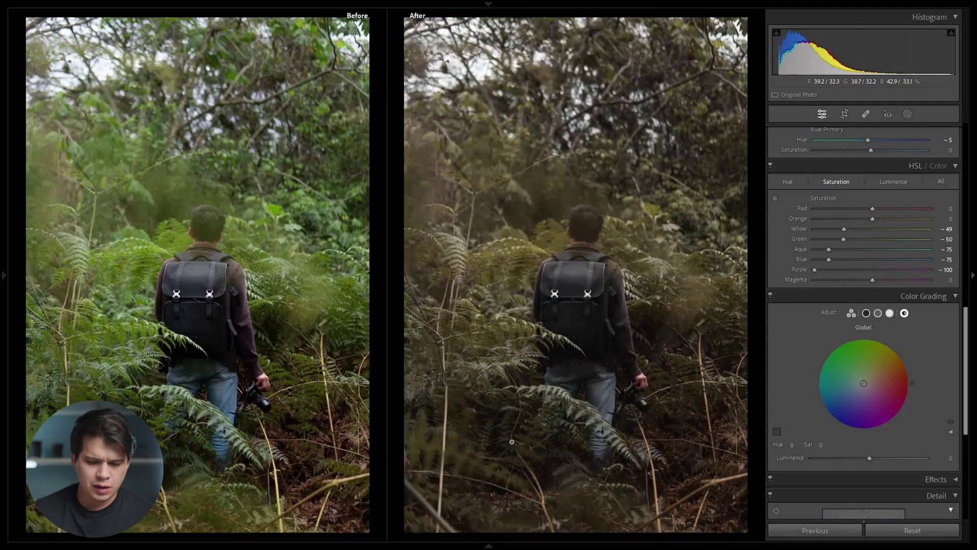
Apply the TFA - Edit-Like AlexPantela preset to the portrait of the man in the blue hoodie and examine his face beside the original
mouse_move(489, 545)
drag(452, 538, 276, 537)
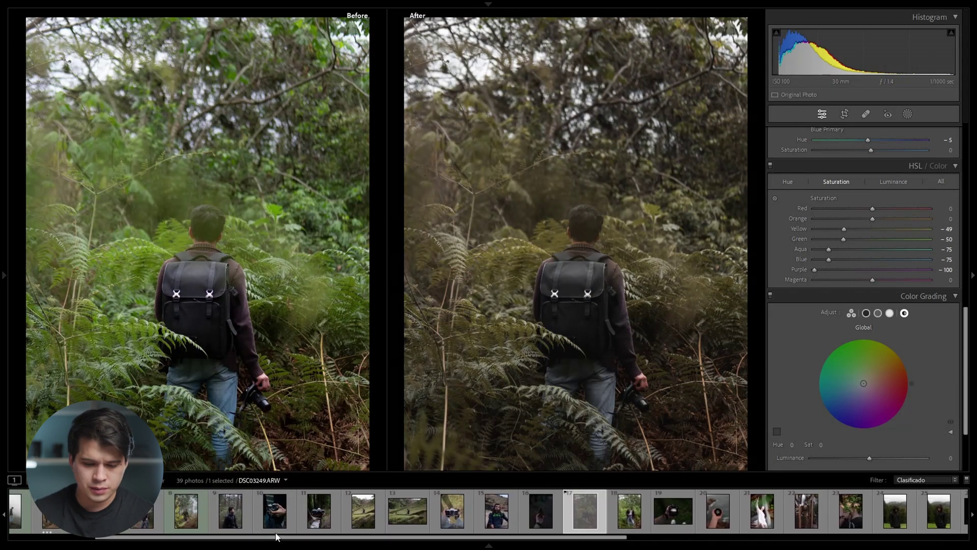
click(496, 511)
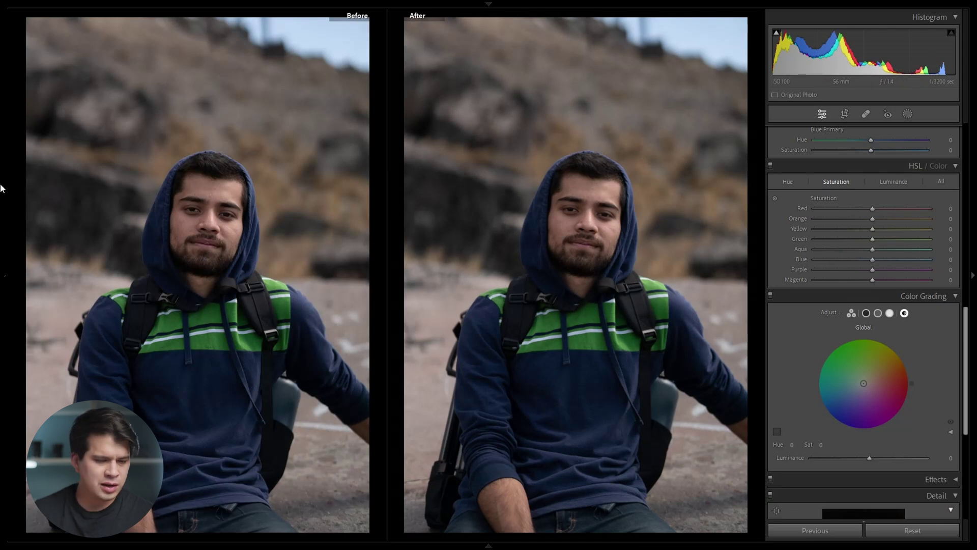
mouse_move(2, 190)
click(66, 271)
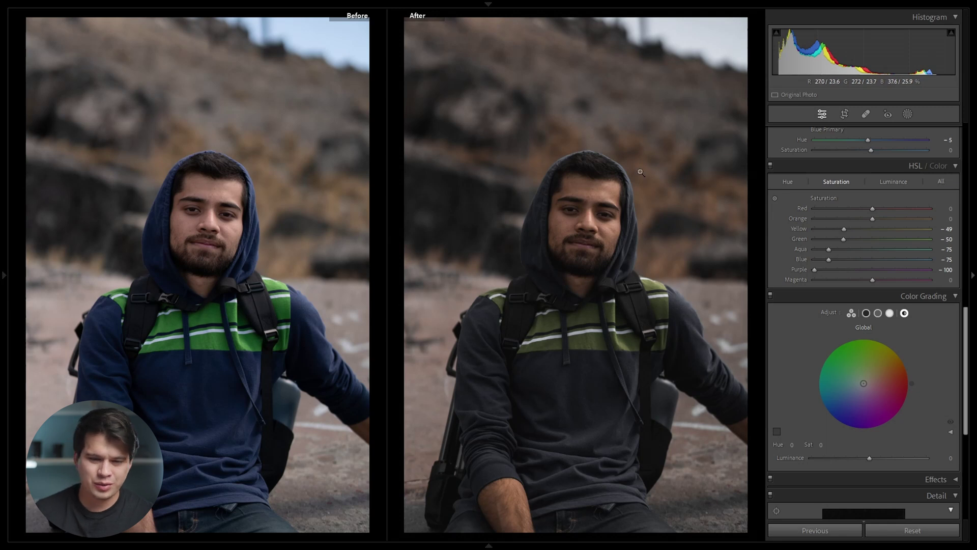
click(585, 212)
drag(585, 211, 589, 290)
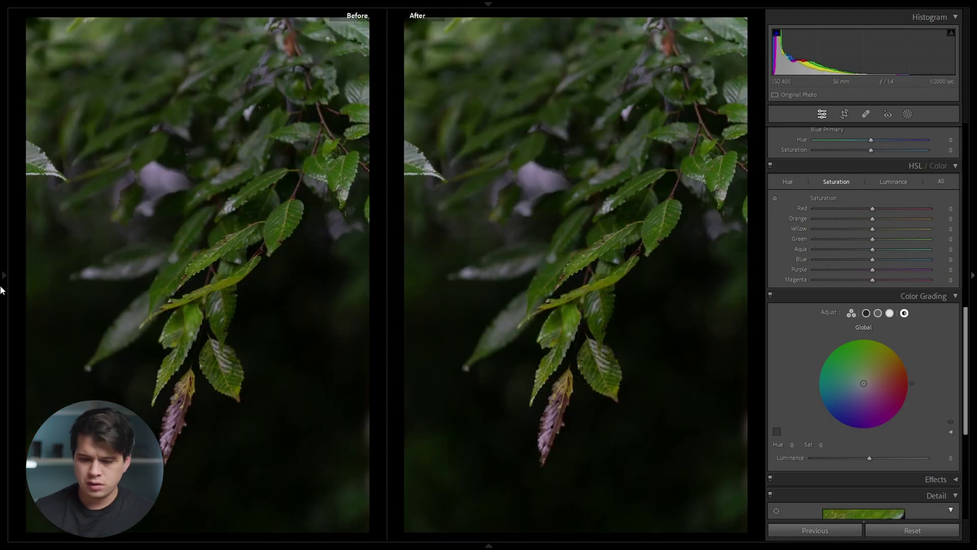
Apply the TFA - Edit-Like AlexPantela preset to the photo of the leafy branch and set its exposure to +0.70
mouse_move(1, 325)
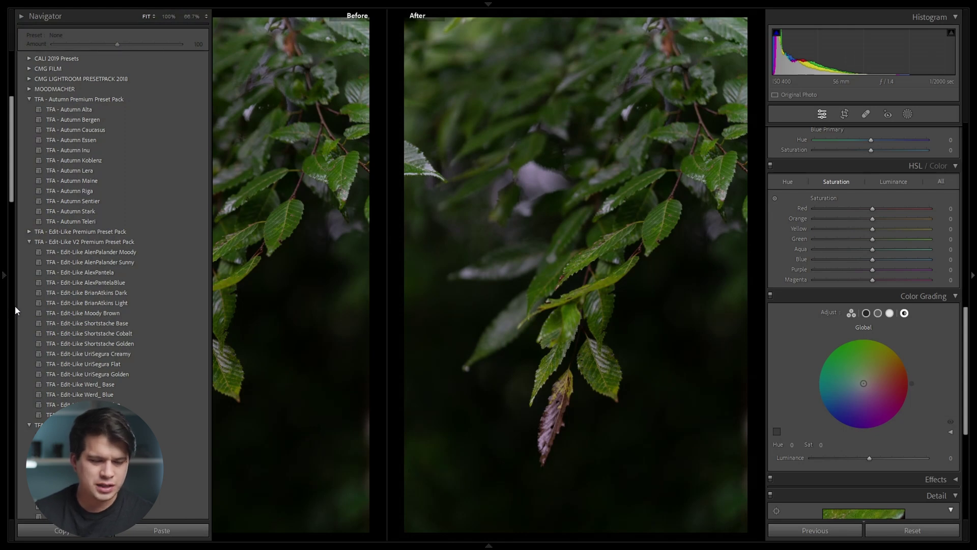
click(73, 275)
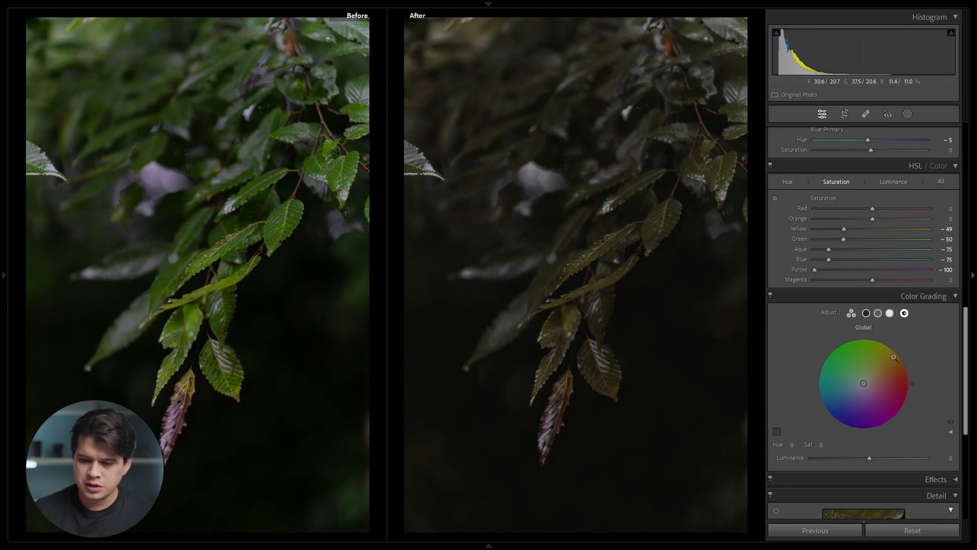
drag(966, 367, 964, 168)
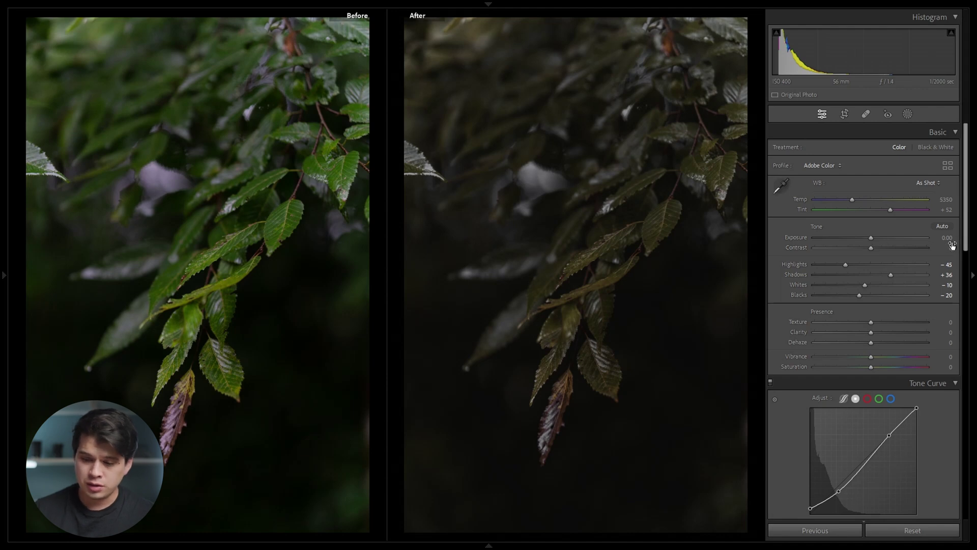
drag(872, 239, 878, 243)
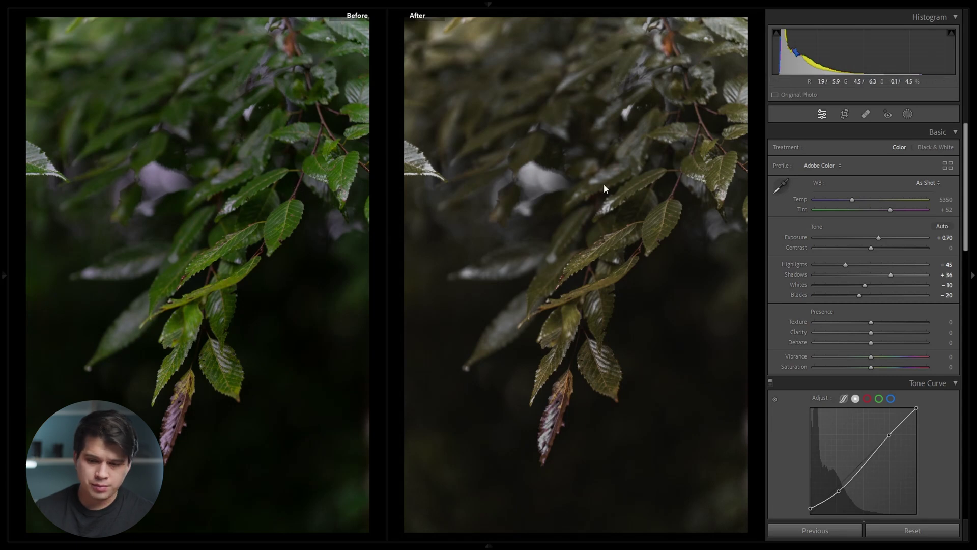
Compare the before and after versions of the branch's leaves and stem up close
click(657, 188)
drag(658, 215, 589, 225)
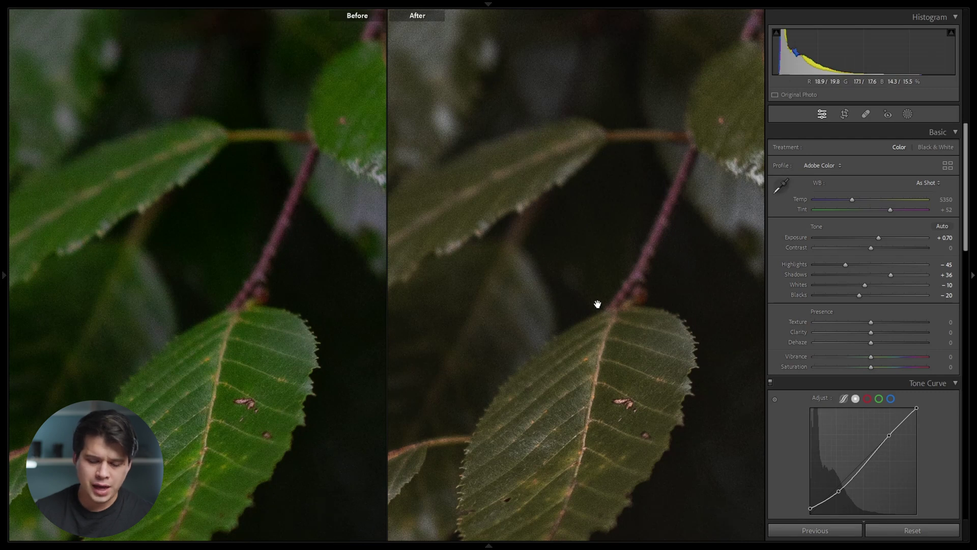
click(559, 210)
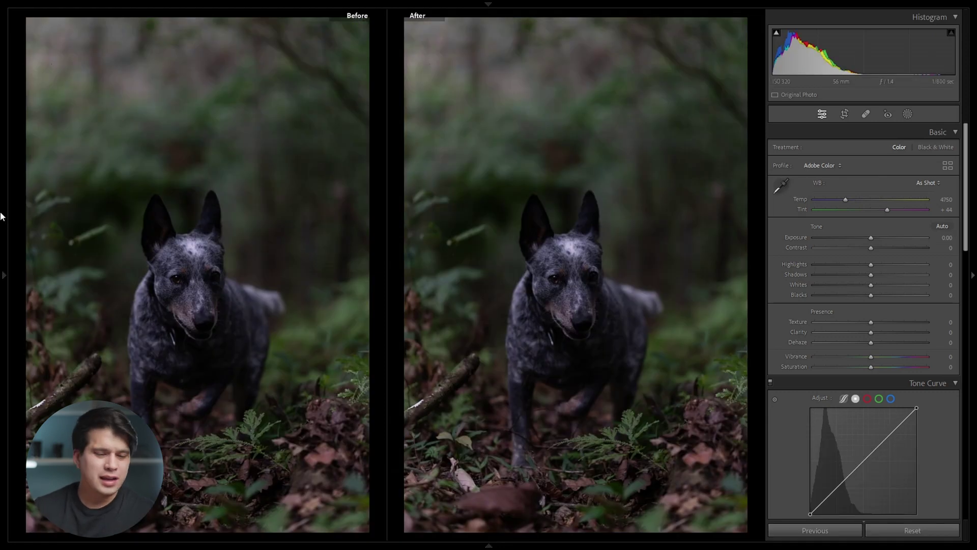
Apply the TFA - Edit-Like AlexPantela preset to the dog photo with exposure at +0.88 and examine the dog's face beside the original
mouse_move(3, 267)
click(59, 269)
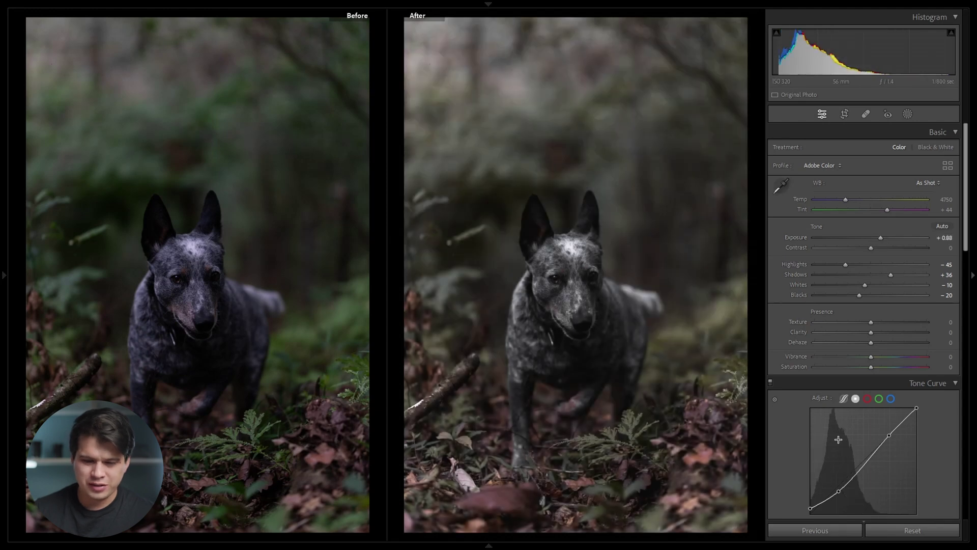
click(562, 275)
drag(562, 275, 648, 211)
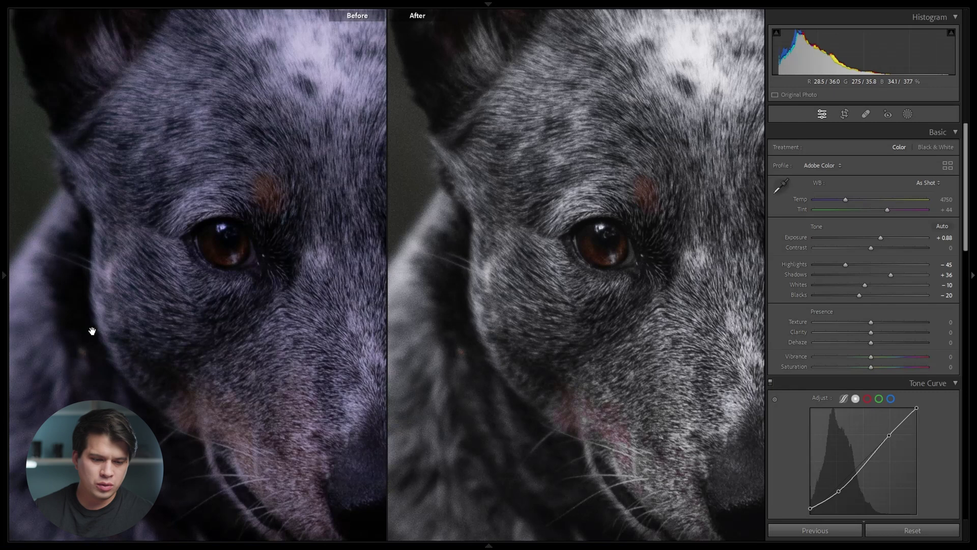